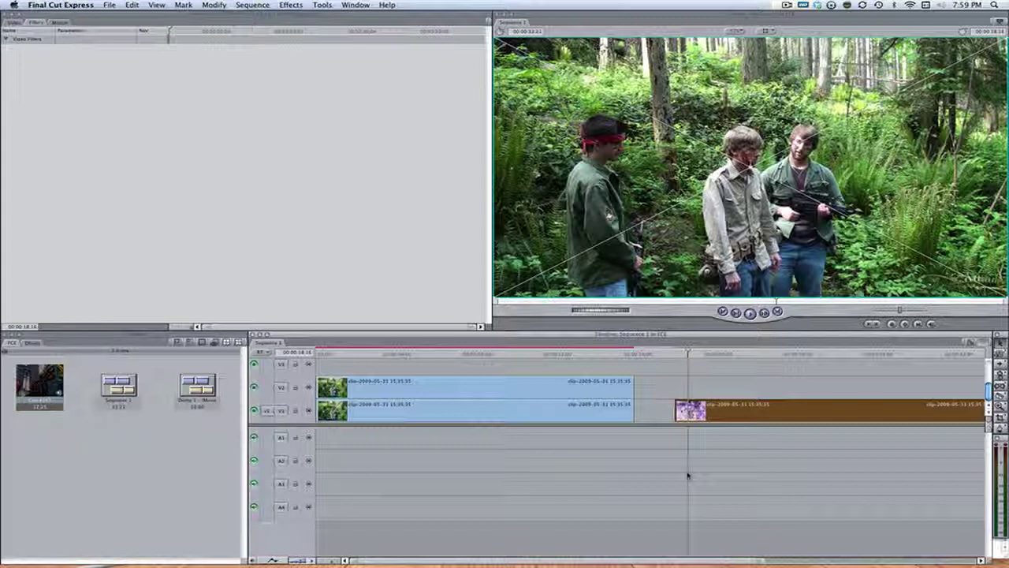
# Step: Play Sequence 1 from the start to preview the finished, darker, washed-out forest clip
pyautogui.doubleClick(723, 411)
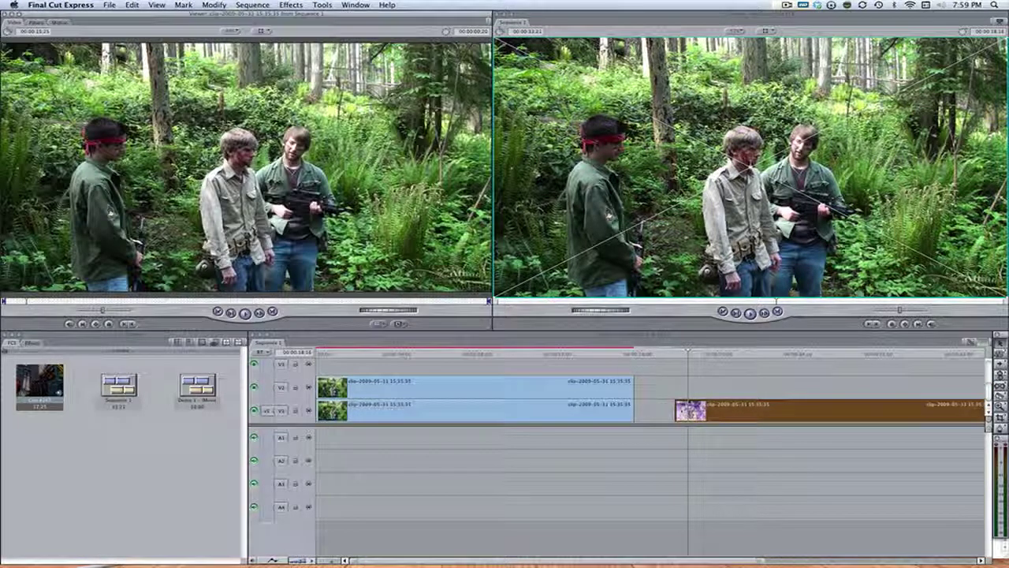
pyautogui.click(792, 362)
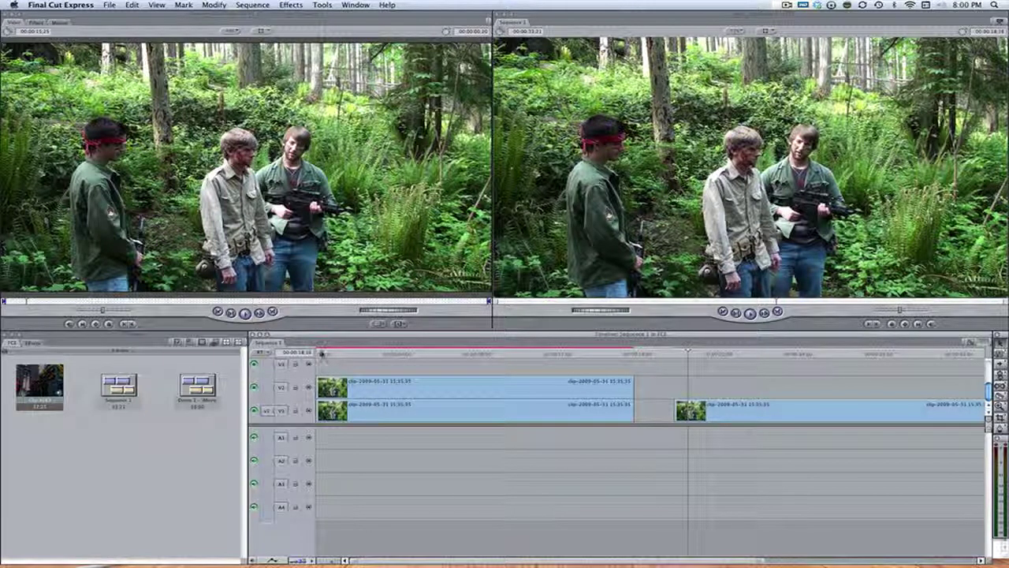
pyautogui.click(322, 354)
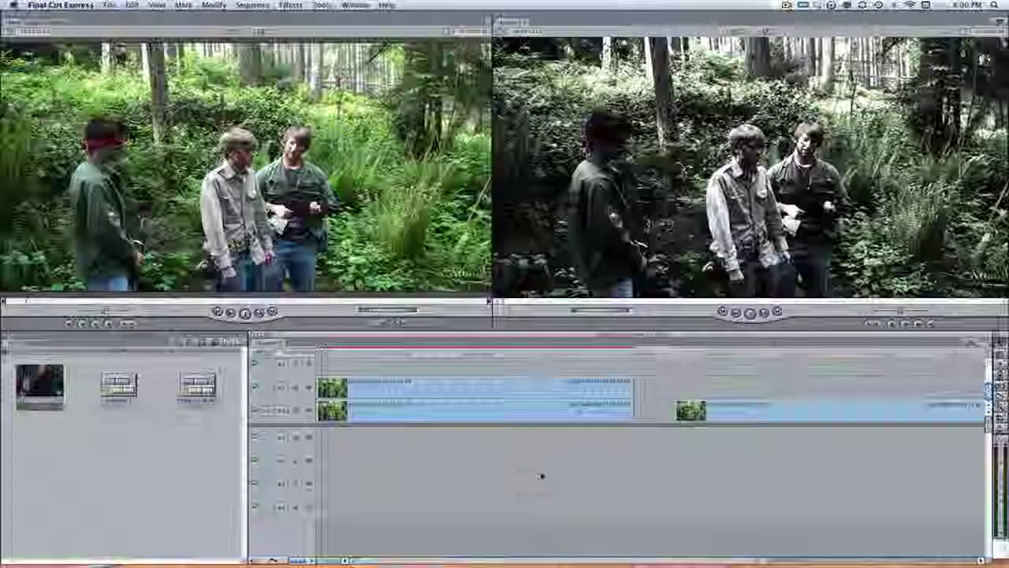
# Step: Delete the example V1/V2 clips and close the gap so the remaining forest clip starts the sequence
pyautogui.moveTo(547, 475); pyautogui.dragTo(502, 360)
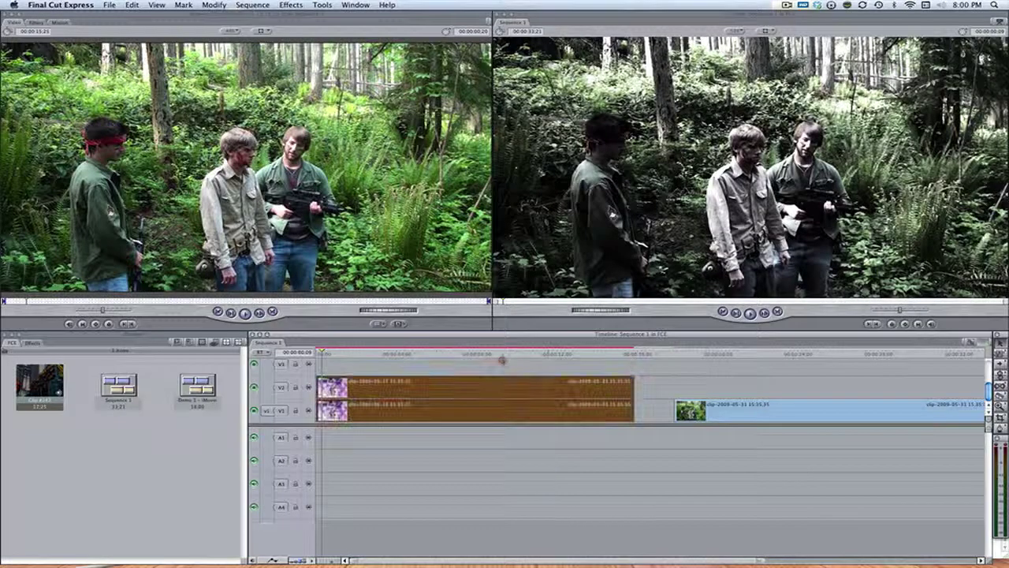
pyautogui.press('Delete')
pyautogui.moveTo(789, 410); pyautogui.dragTo(410, 426)
pyautogui.click(360, 419)
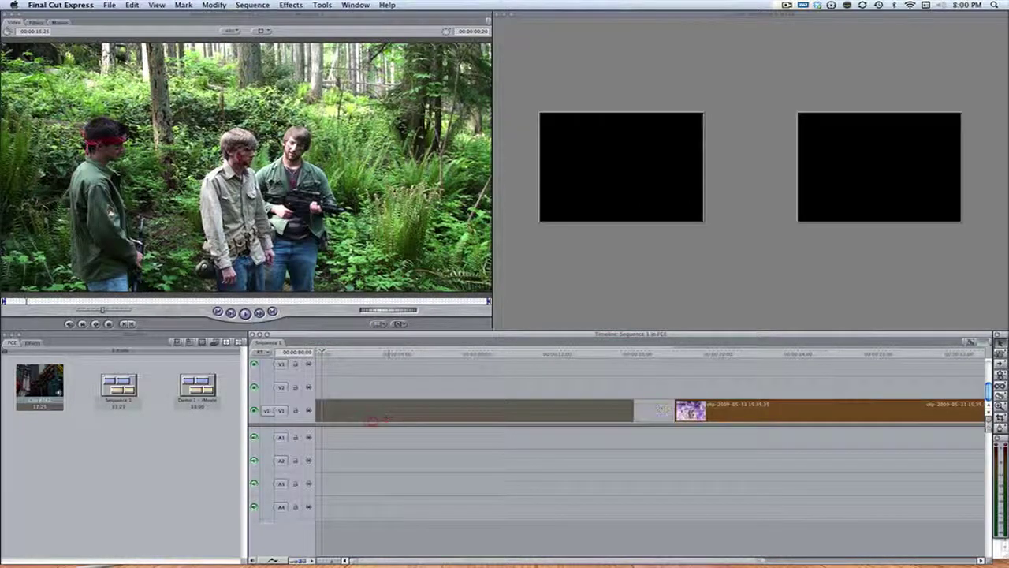
pyautogui.press('Delete')
pyautogui.click(396, 361)
# Step: Apply the Color Correction > Color Corrector video filter to the forest clip on V1
pyautogui.click(487, 409)
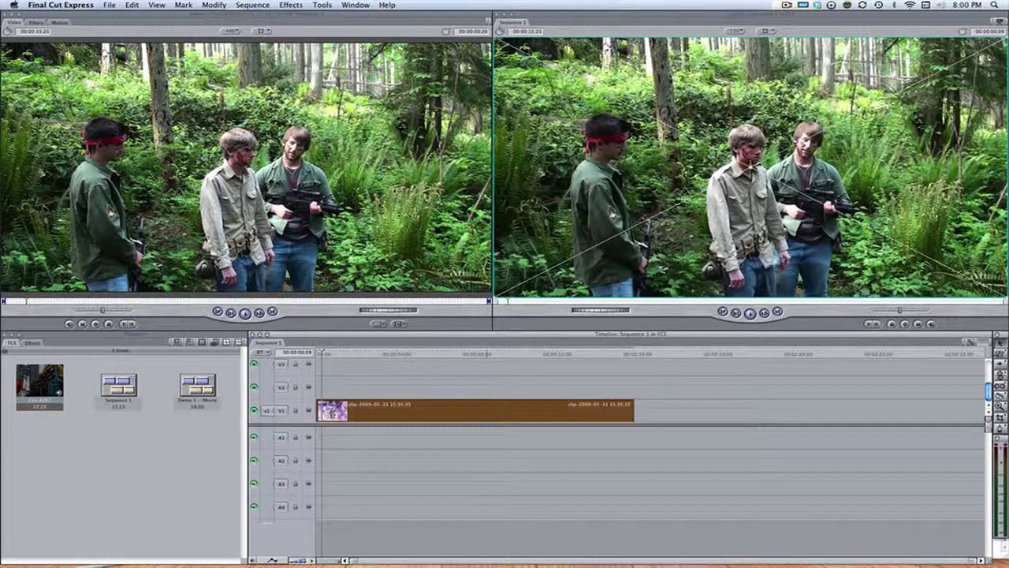
pyautogui.doubleClick(486, 409)
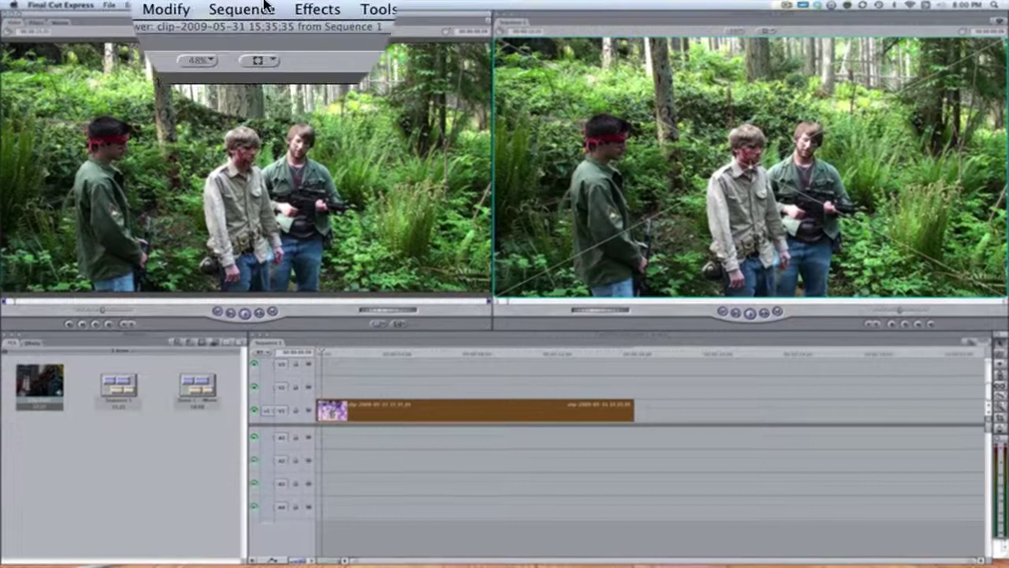
pyautogui.click(291, 5)
pyautogui.moveTo(312, 38)
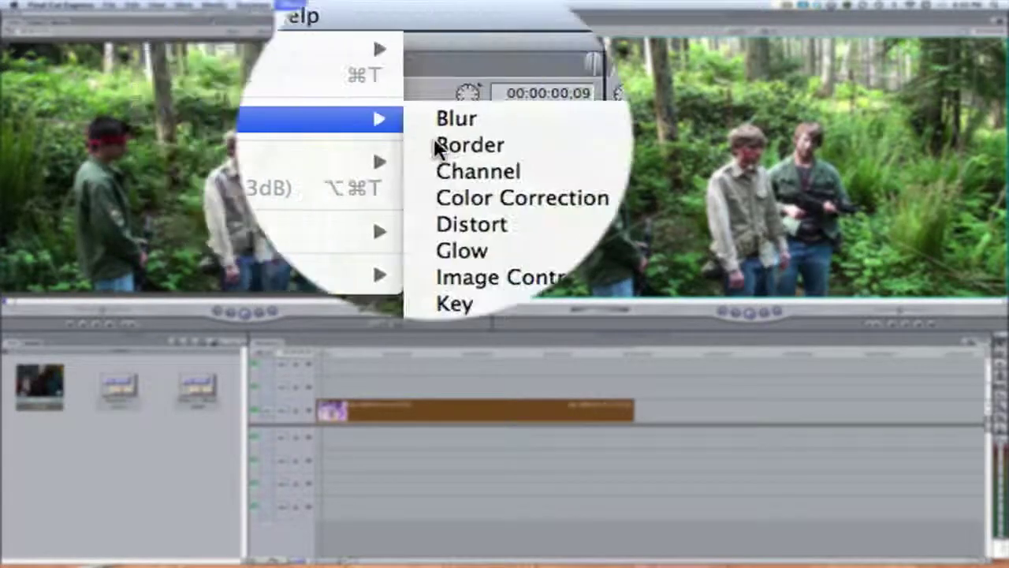
pyautogui.moveTo(457, 106)
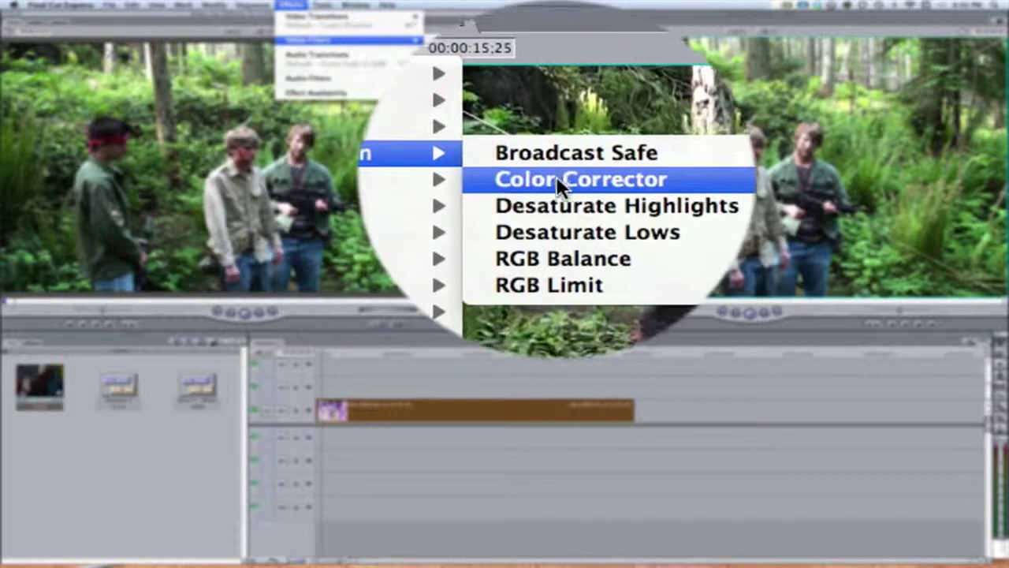
pyautogui.click(562, 99)
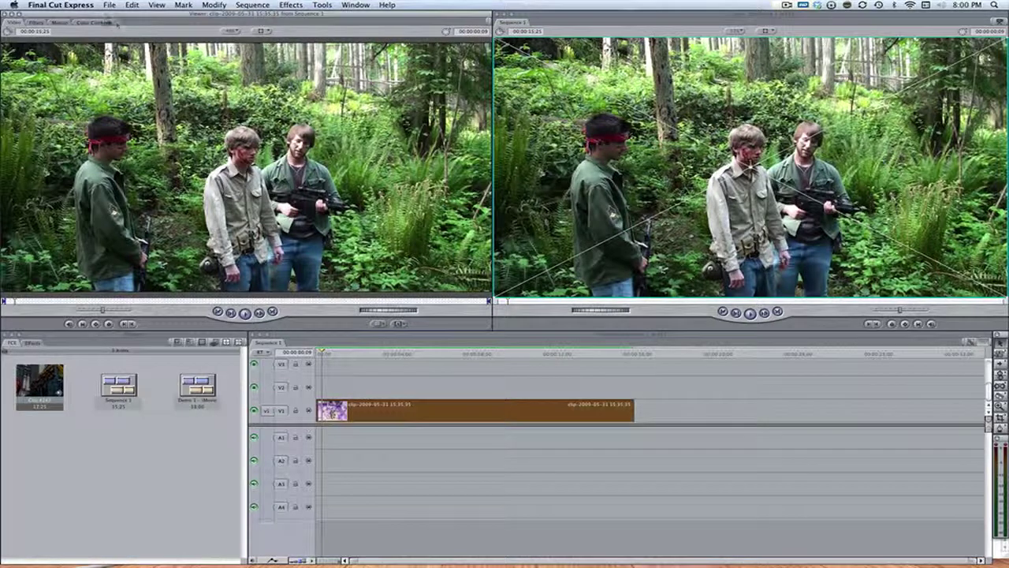
# Step: Paste a copy of the forest clip and place it on V2 above the original
pyautogui.click(98, 22)
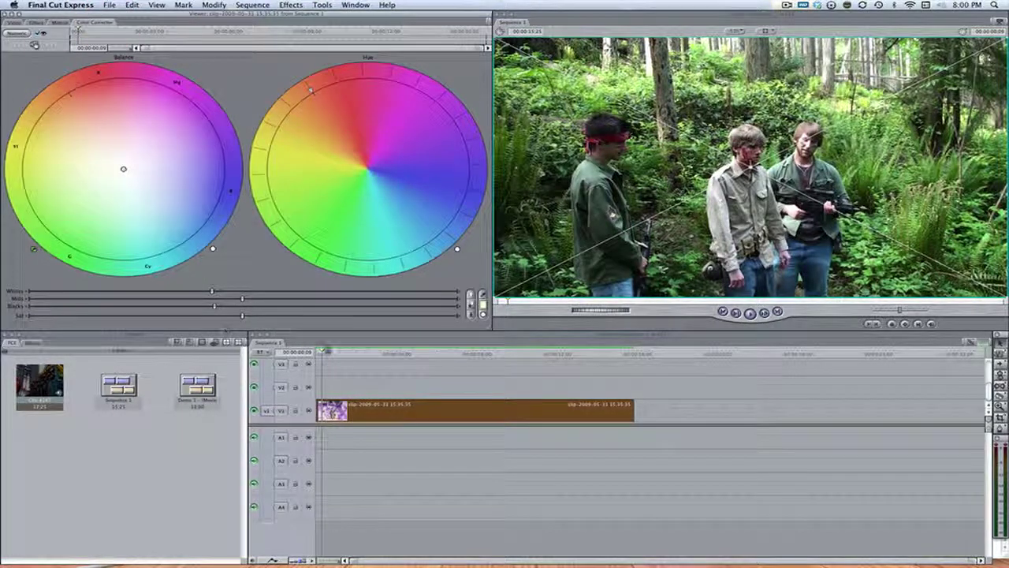
pyautogui.click(659, 357)
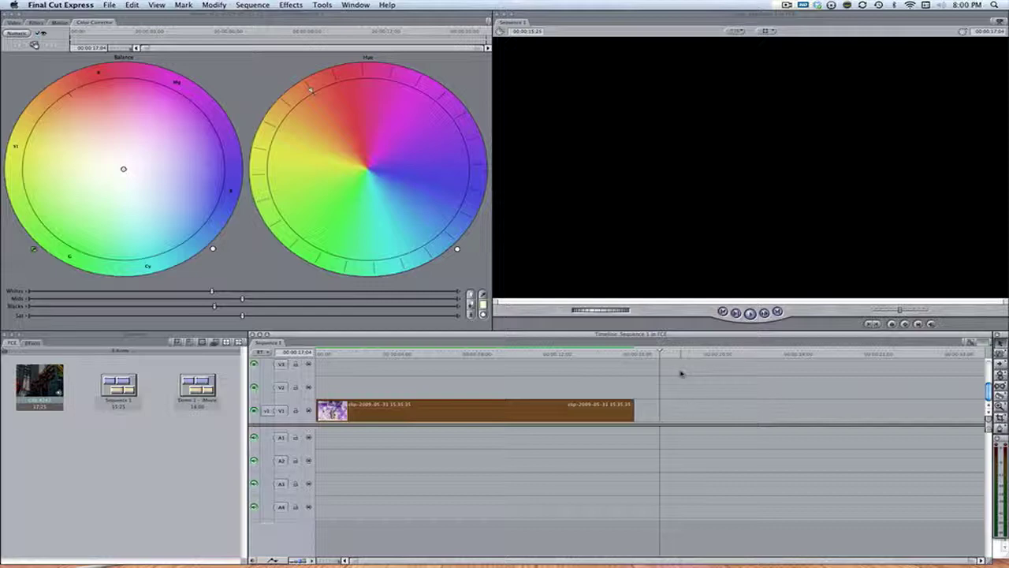
pyautogui.click(692, 385)
pyautogui.click(555, 417)
pyautogui.press('super+v')
pyautogui.moveTo(672, 416); pyautogui.dragTo(350, 387)
pyautogui.click(717, 387)
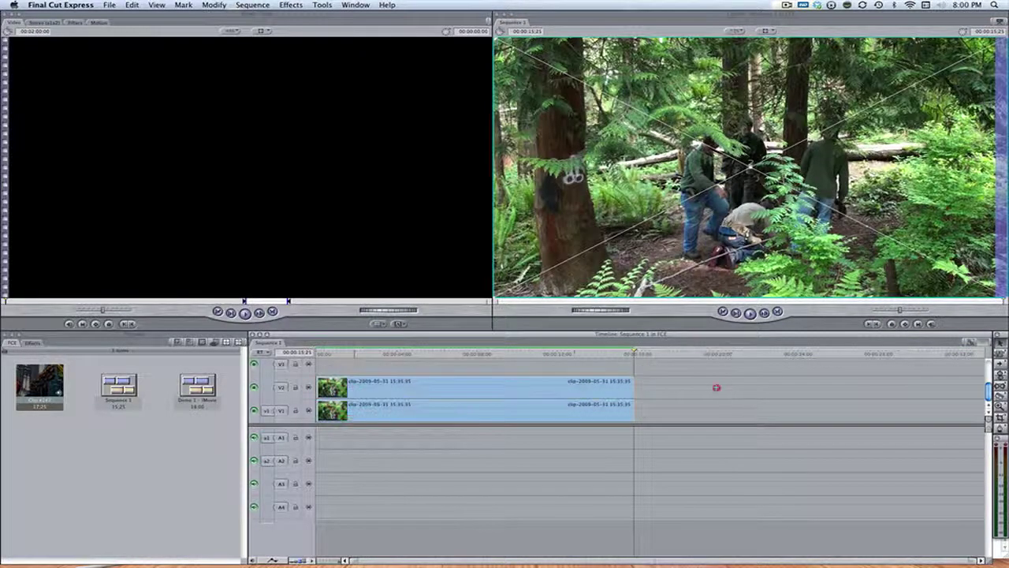
# Step: Drag the V2 copy's Color Corrector Sat slider fully left to make it black and white
pyautogui.doubleClick(587, 387)
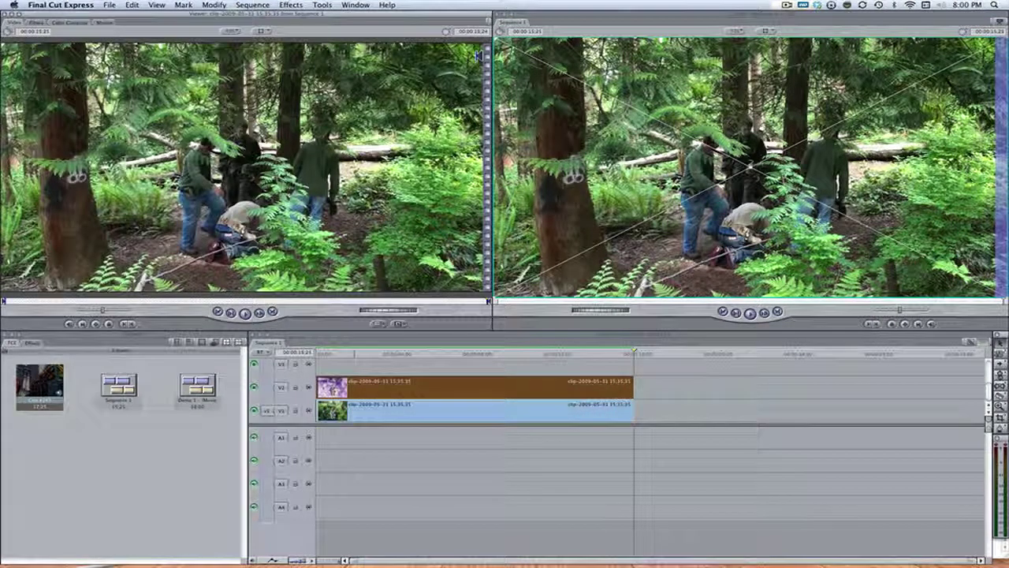
pyautogui.click(68, 22)
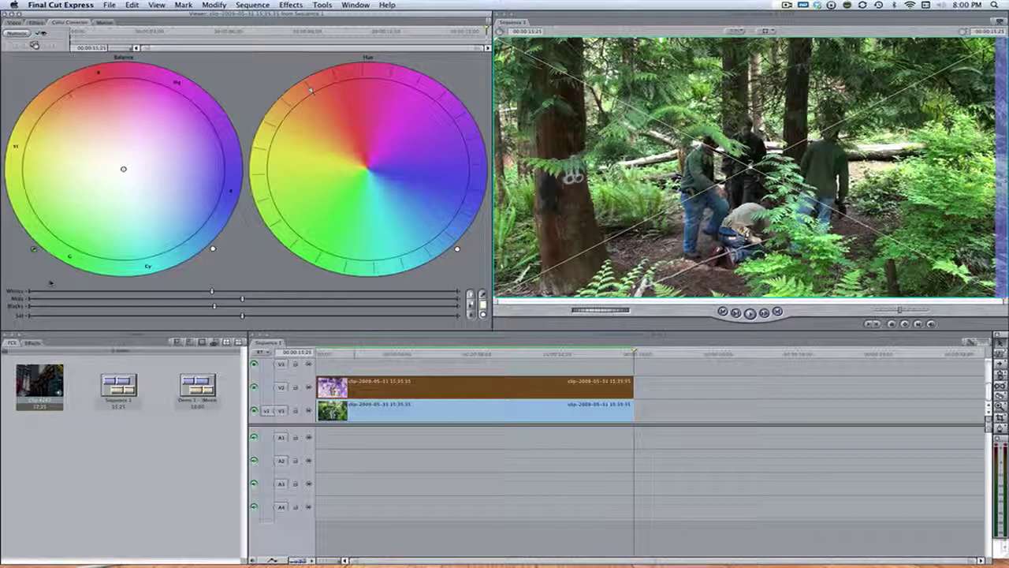
pyautogui.moveTo(83, 317); pyautogui.dragTo(28, 316)
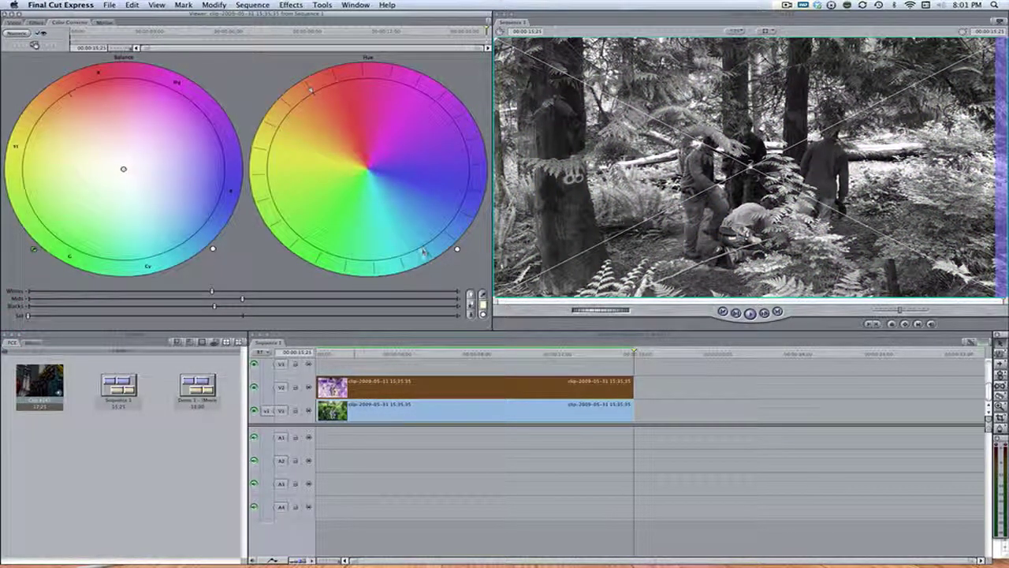
pyautogui.doubleClick(476, 382)
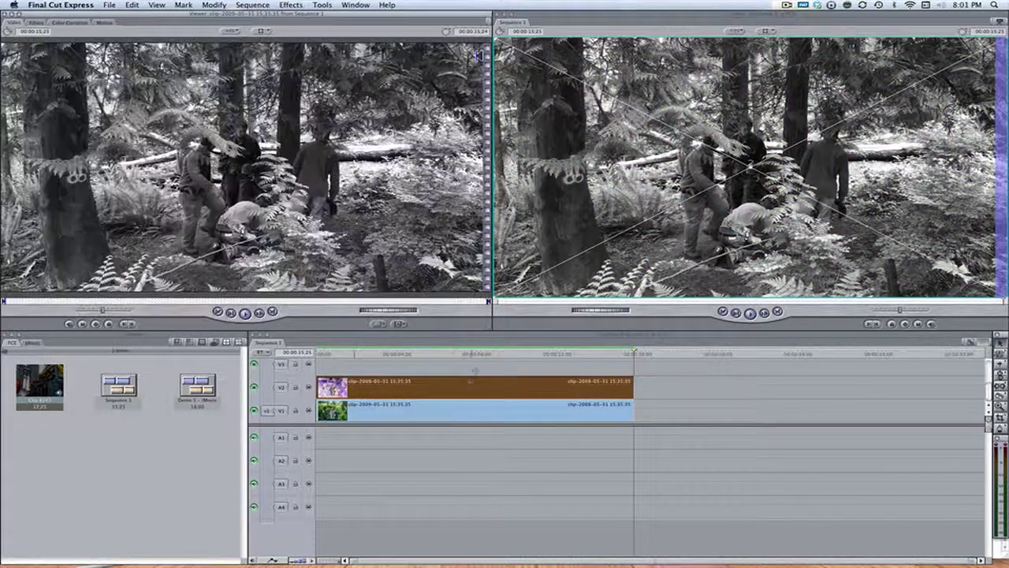
# Step: Set the black-and-white V2 clip's composite mode to Overlay
pyautogui.click(214, 5)
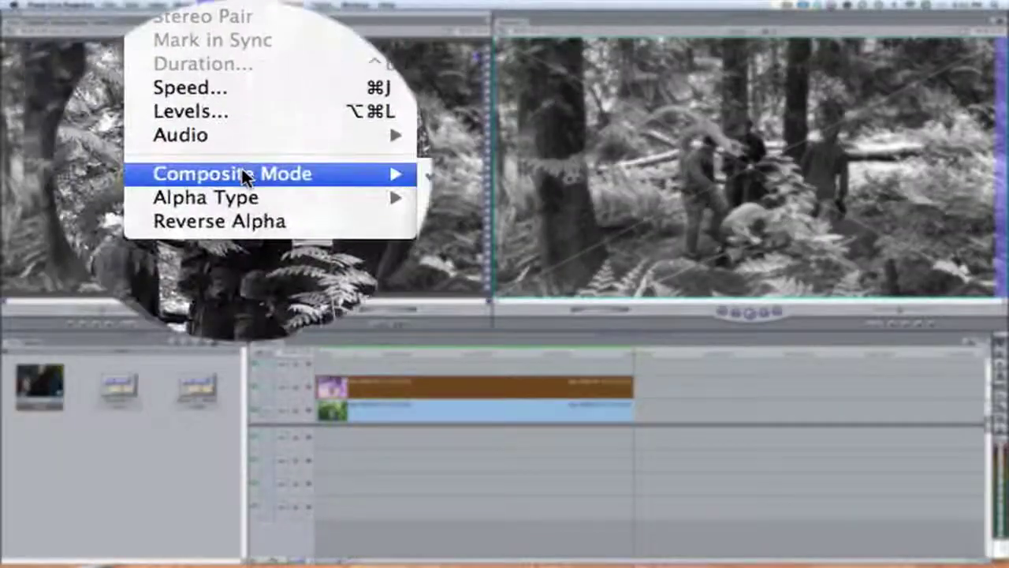
pyautogui.moveTo(253, 126)
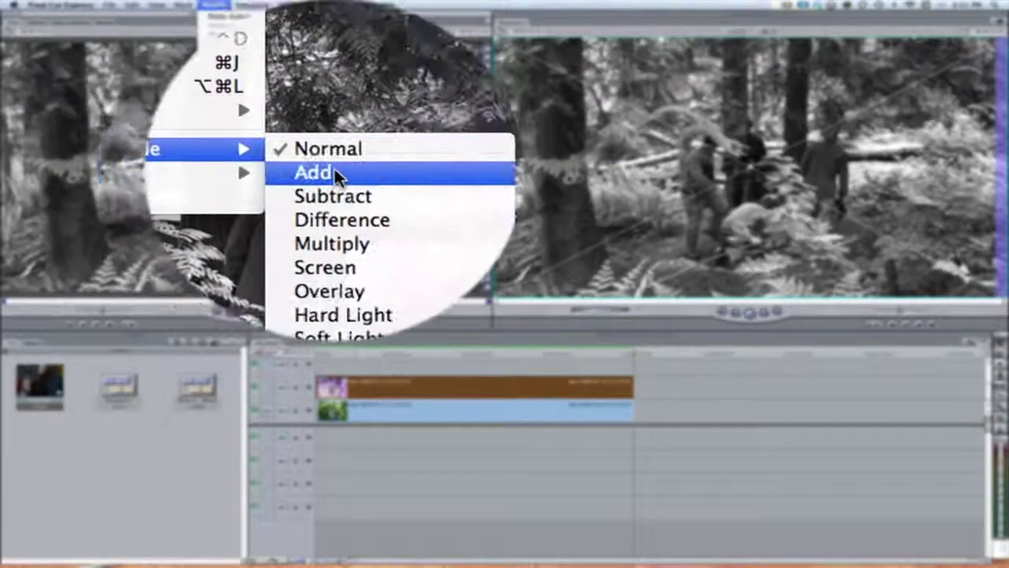
pyautogui.click(349, 180)
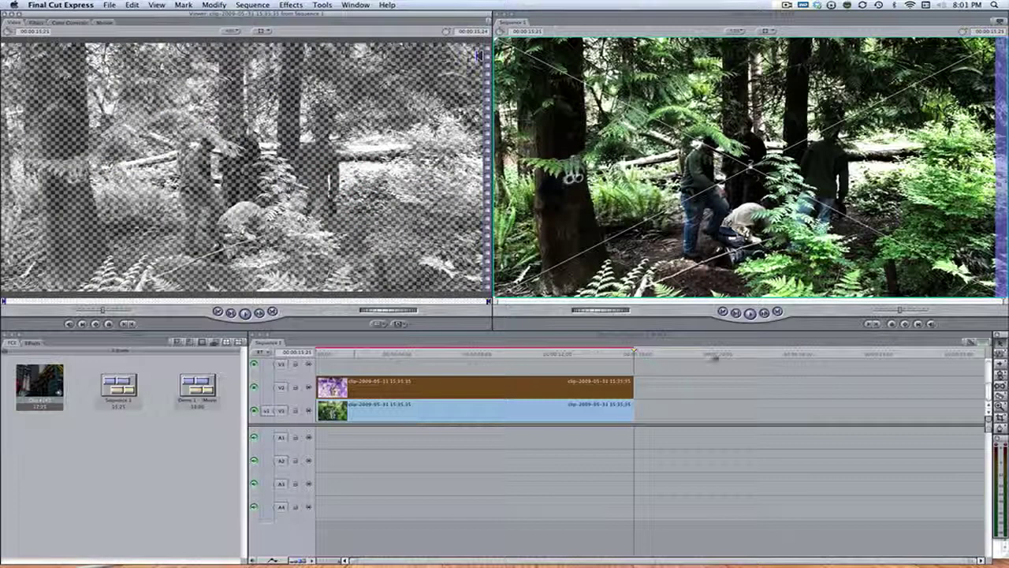
pyautogui.click(722, 370)
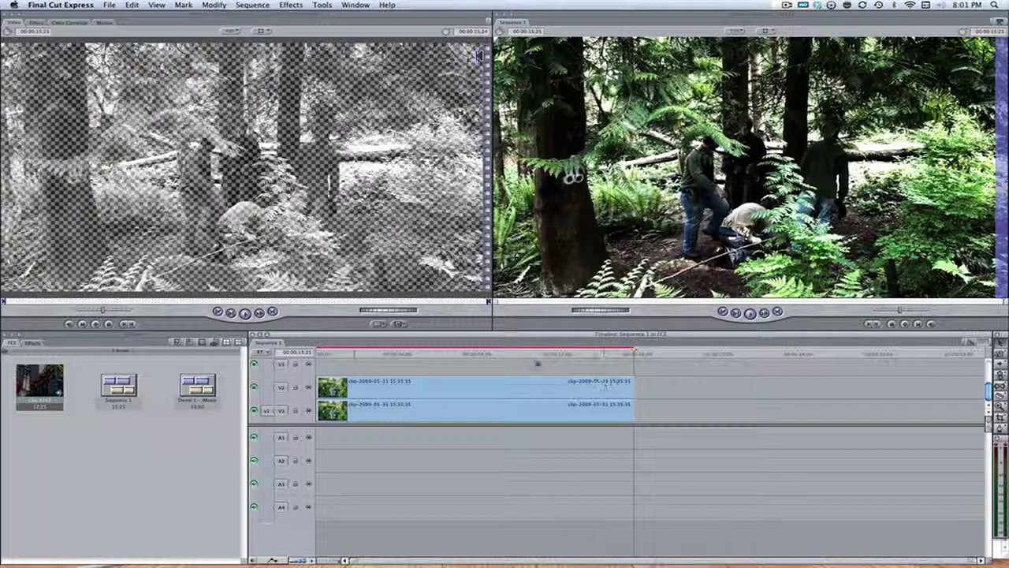
# Step: Lower the Color Corrector saturation of the V1 base forest clip
pyautogui.click(417, 354)
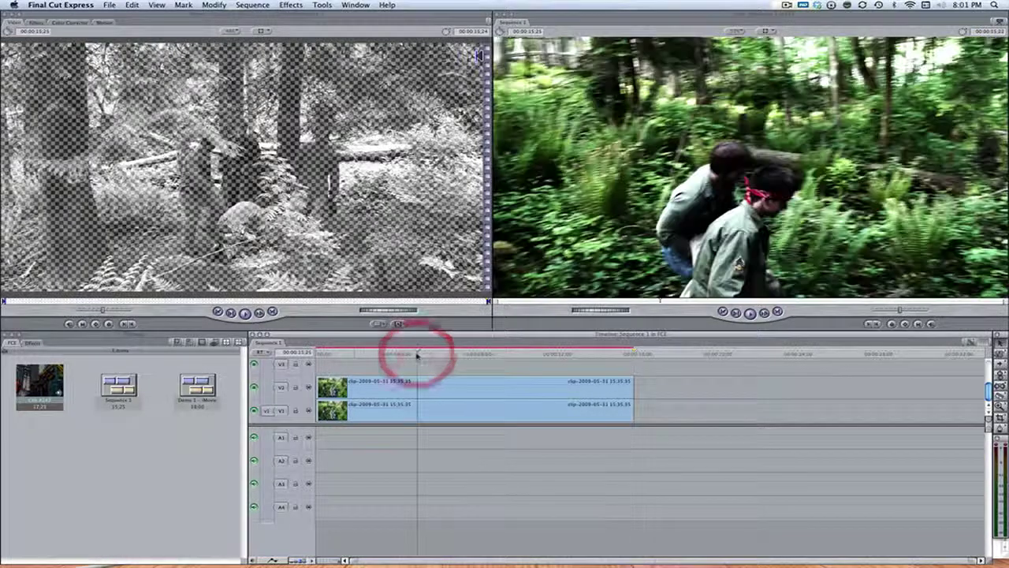
pyautogui.doubleClick(427, 415)
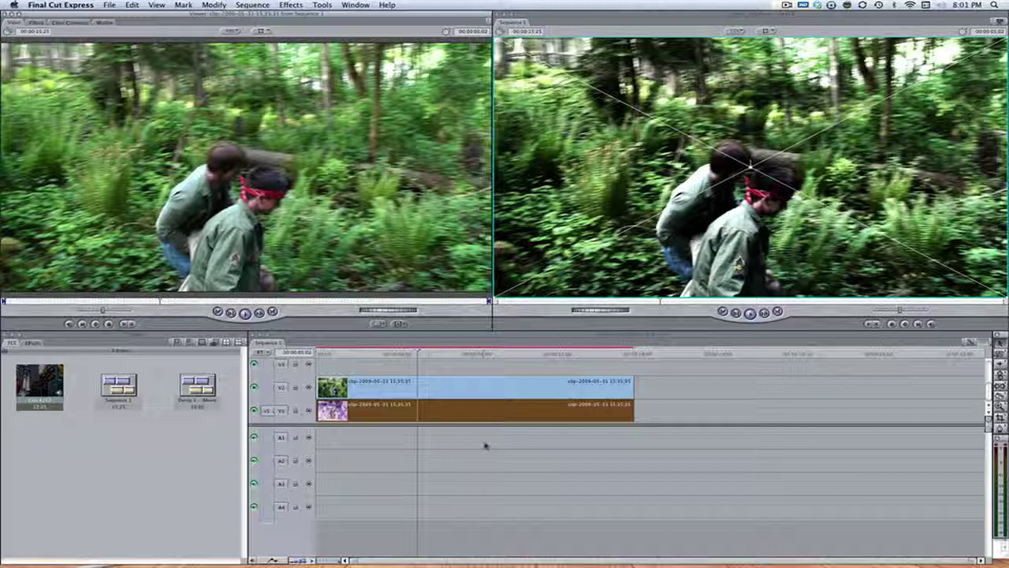
pyautogui.click(425, 423)
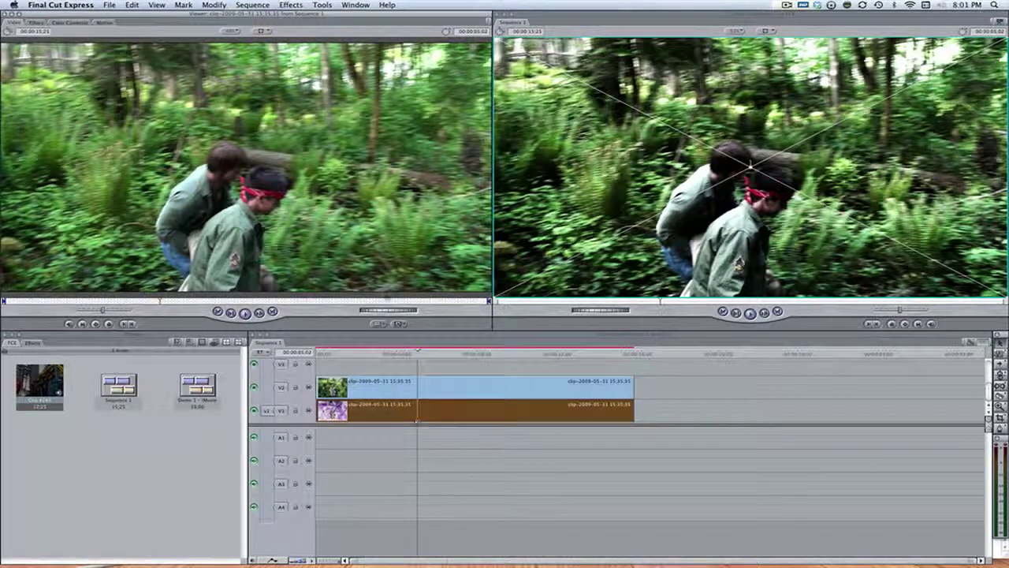
pyautogui.click(68, 27)
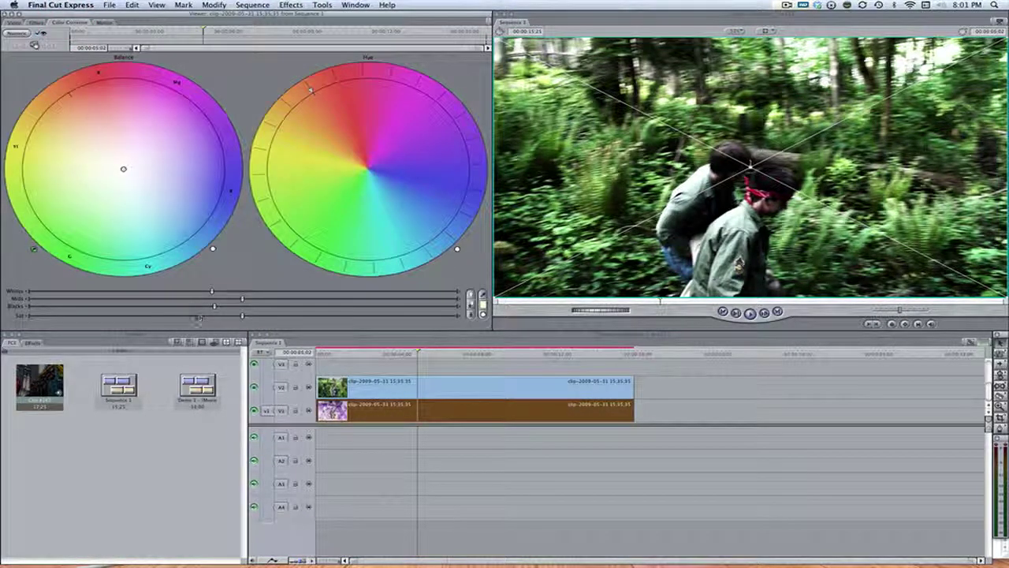
pyautogui.moveTo(176, 315); pyautogui.dragTo(149, 317)
# Step: Adjust the base clip's Blacks, pull its Whites down and raise its Mids
pyautogui.click(245, 308)
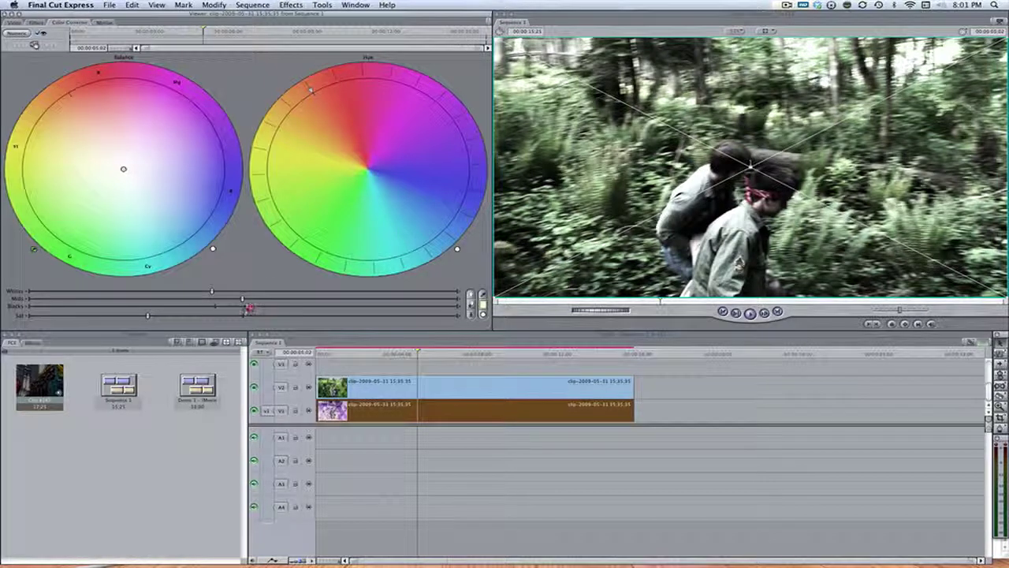
pyautogui.click(323, 355)
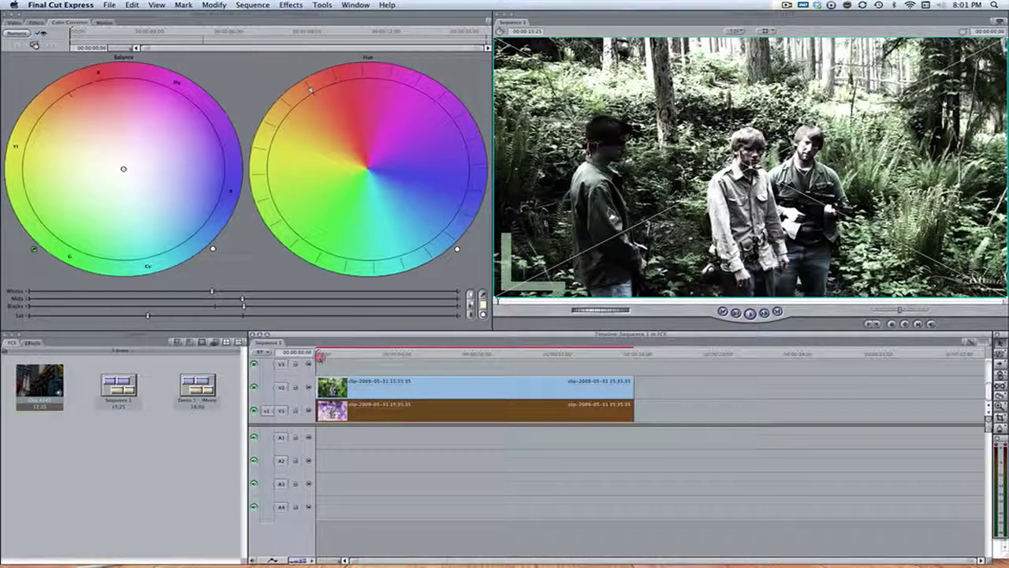
pyautogui.click(780, 398)
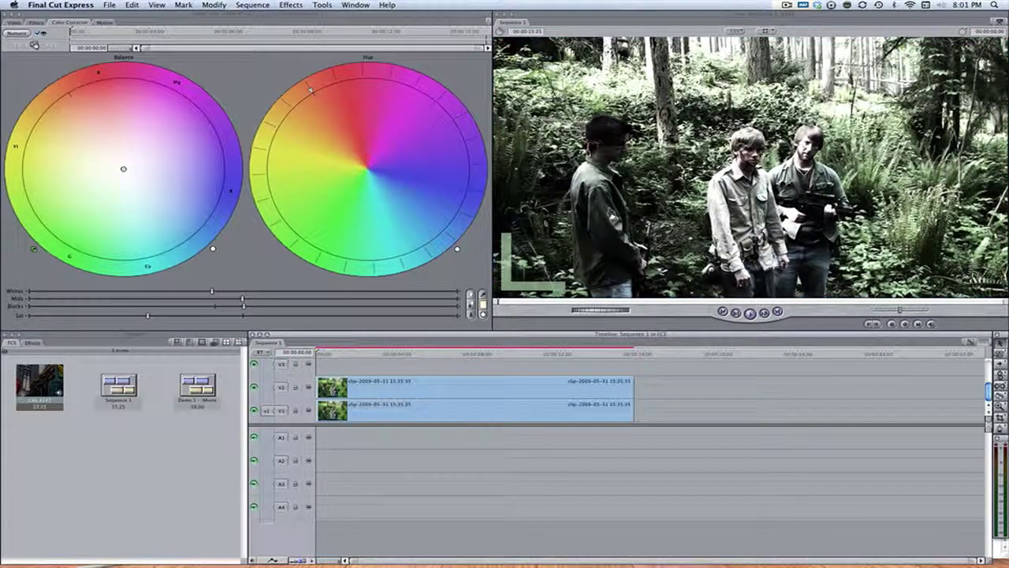
pyautogui.click(253, 308)
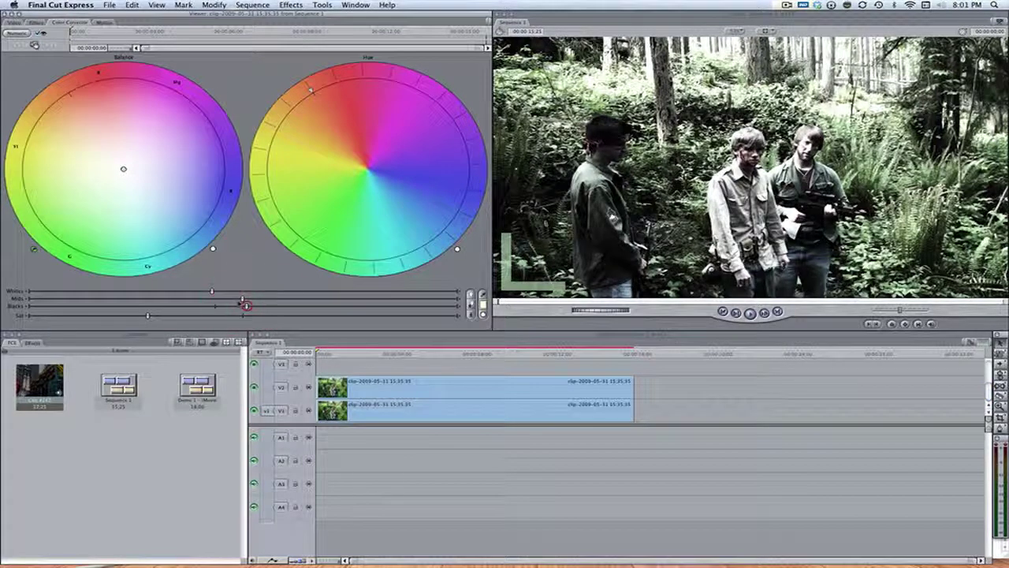
pyautogui.moveTo(211, 291); pyautogui.dragTo(157, 293)
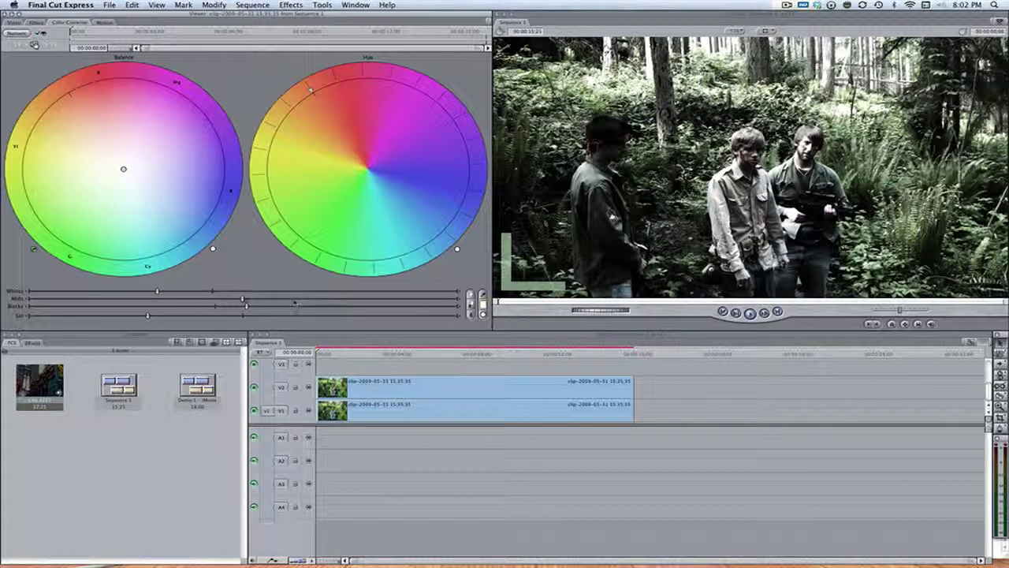
pyautogui.moveTo(245, 299); pyautogui.dragTo(269, 299)
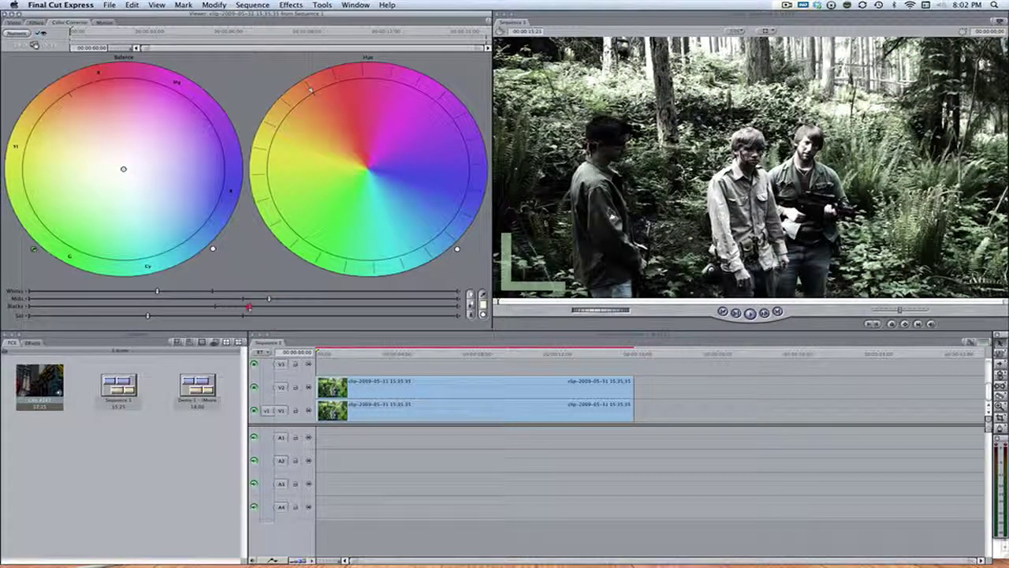
# Step: Nudge the V1 clip's Balance wheel slightly toward blue for a faint cool tint
pyautogui.click(728, 415)
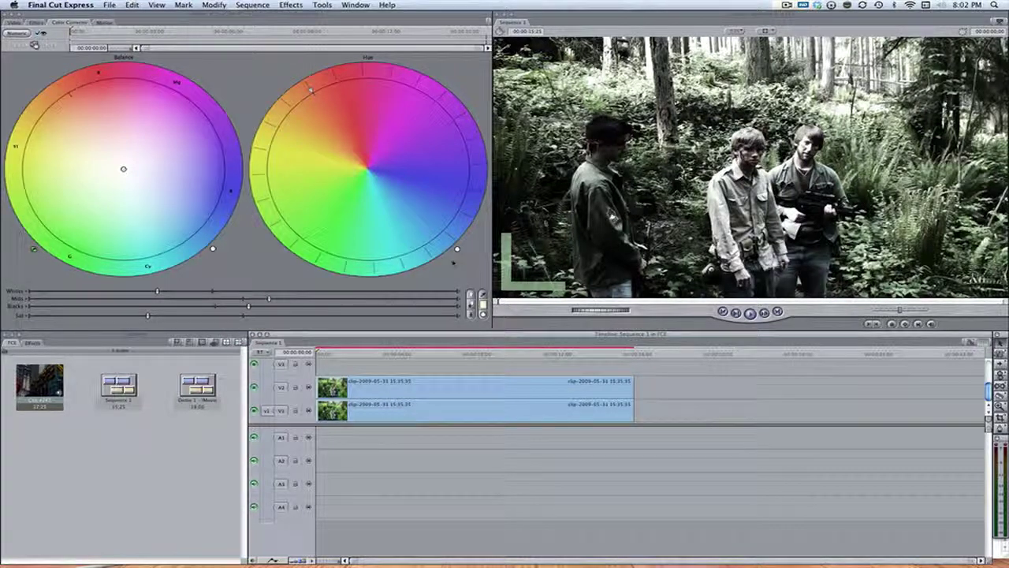
pyautogui.doubleClick(434, 405)
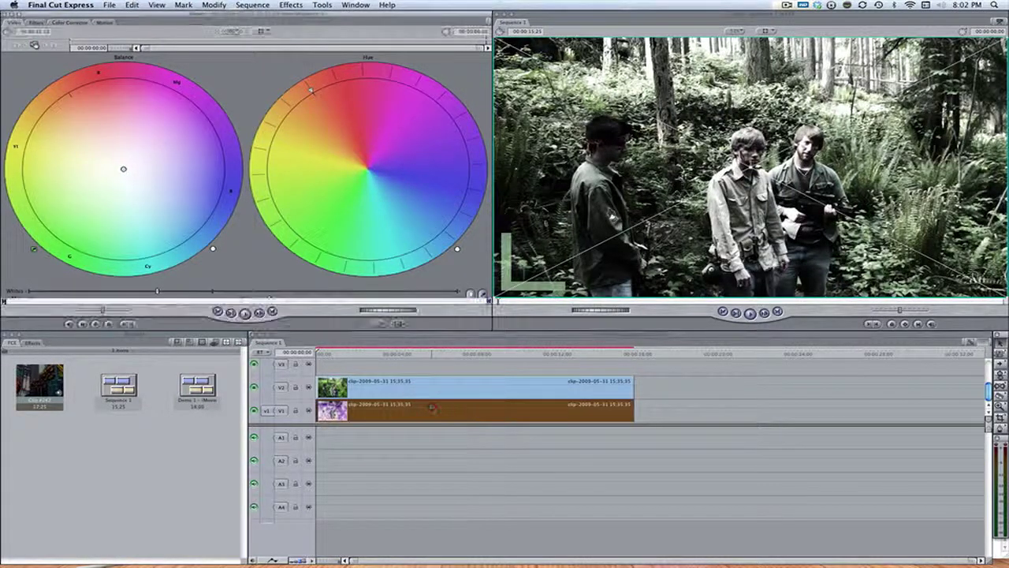
pyautogui.click(69, 22)
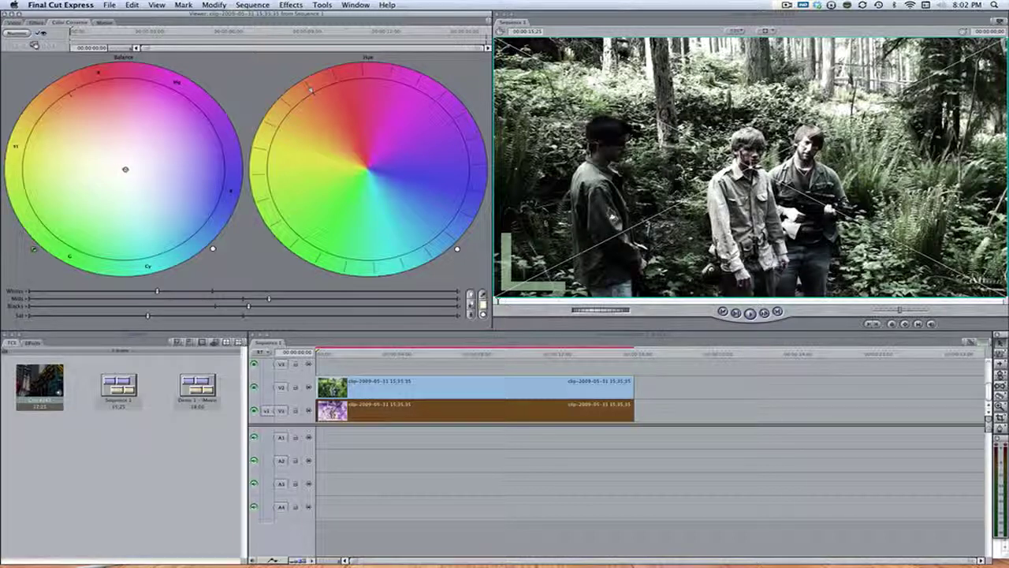
pyautogui.moveTo(134, 169); pyautogui.dragTo(137, 169)
pyautogui.click(687, 384)
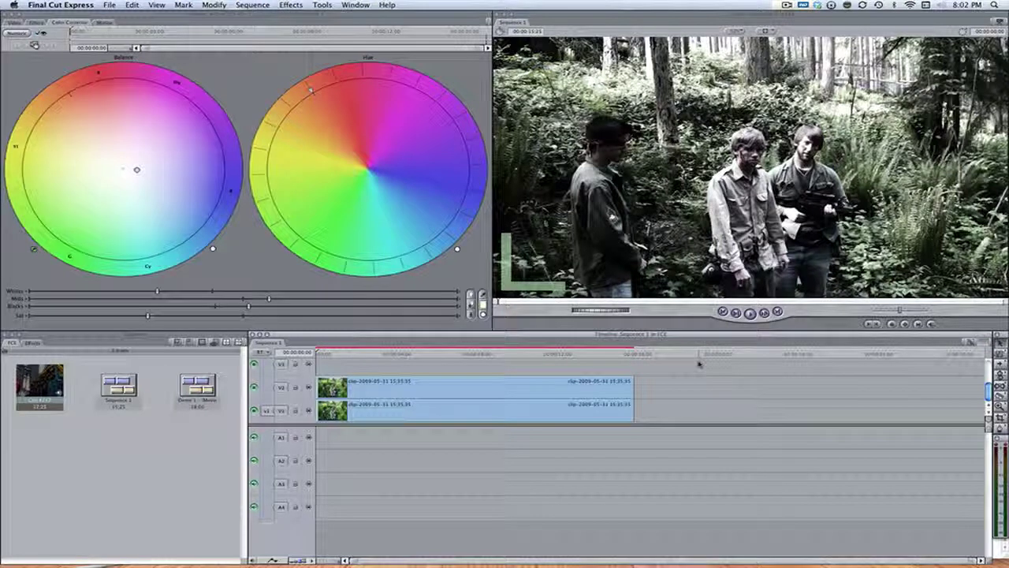